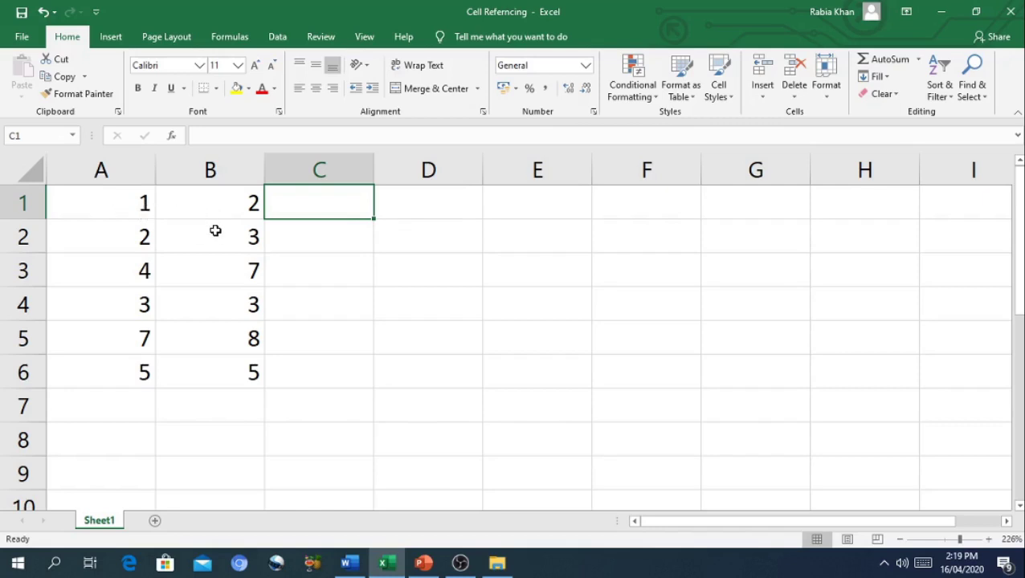
# - Enter the relative-reference formula =A1+B1 in cell C1 and fill it down through C6
pyautogui.write('=A1+B1')
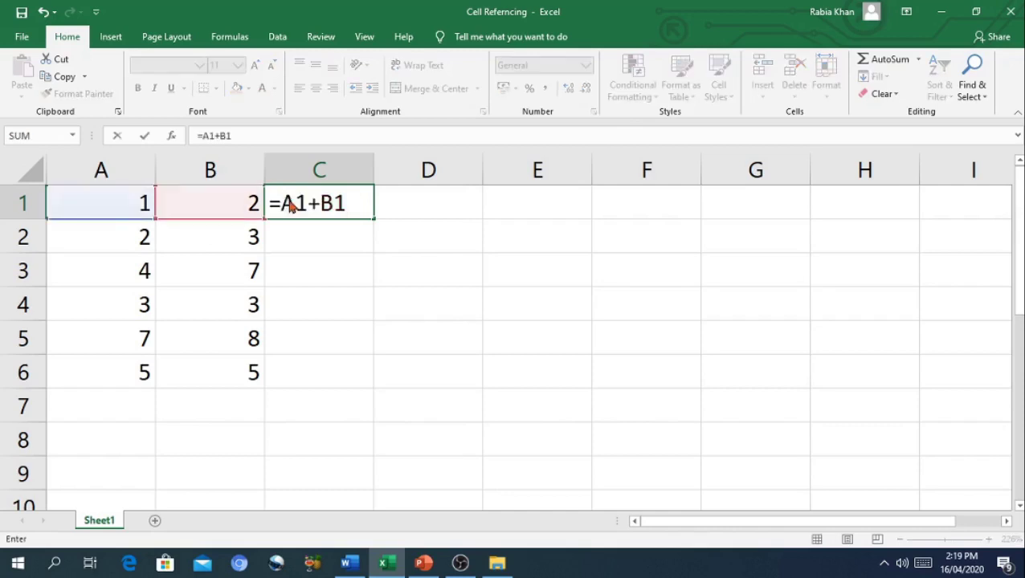
pyautogui.click(289, 203)
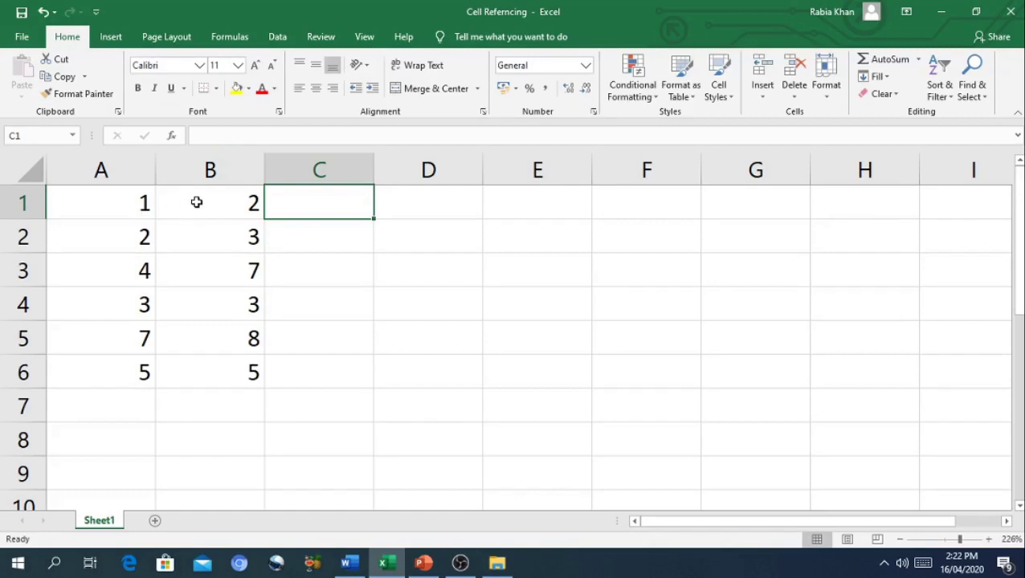
pyautogui.doubleClick(312, 207)
pyautogui.write('=A1')
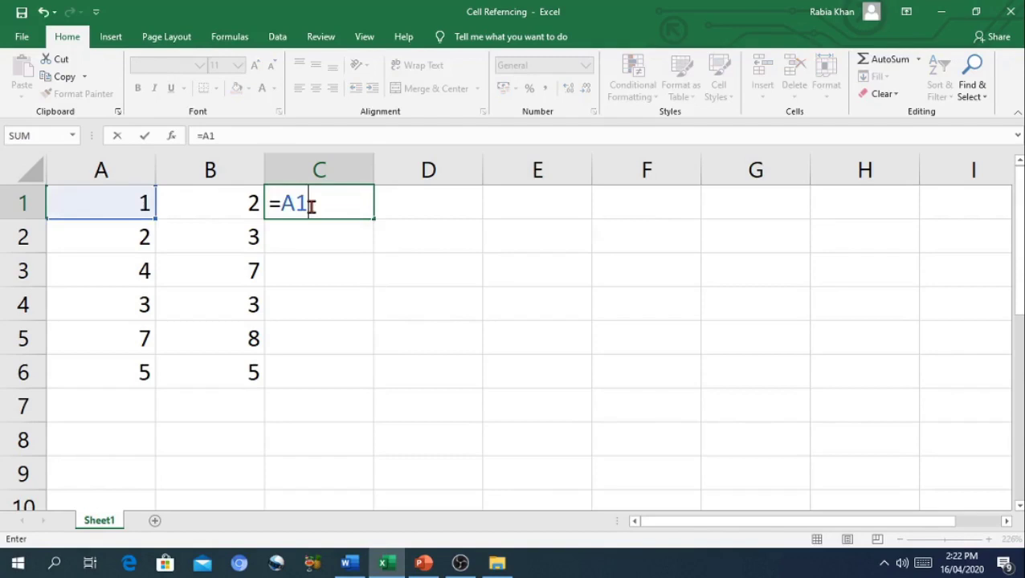
pyautogui.write('+B1')
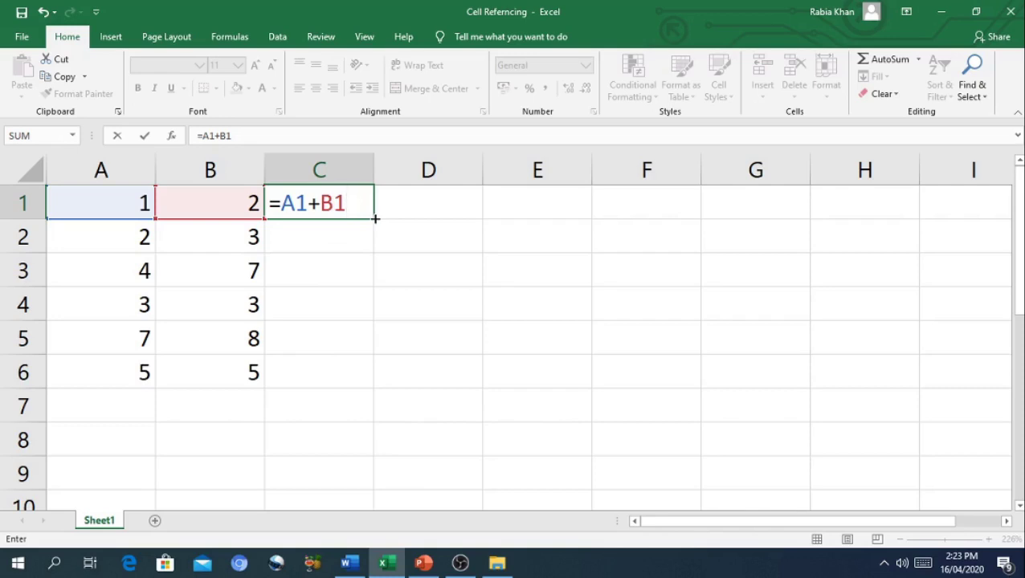
pyautogui.moveTo(375, 217); pyautogui.dragTo(368, 375)
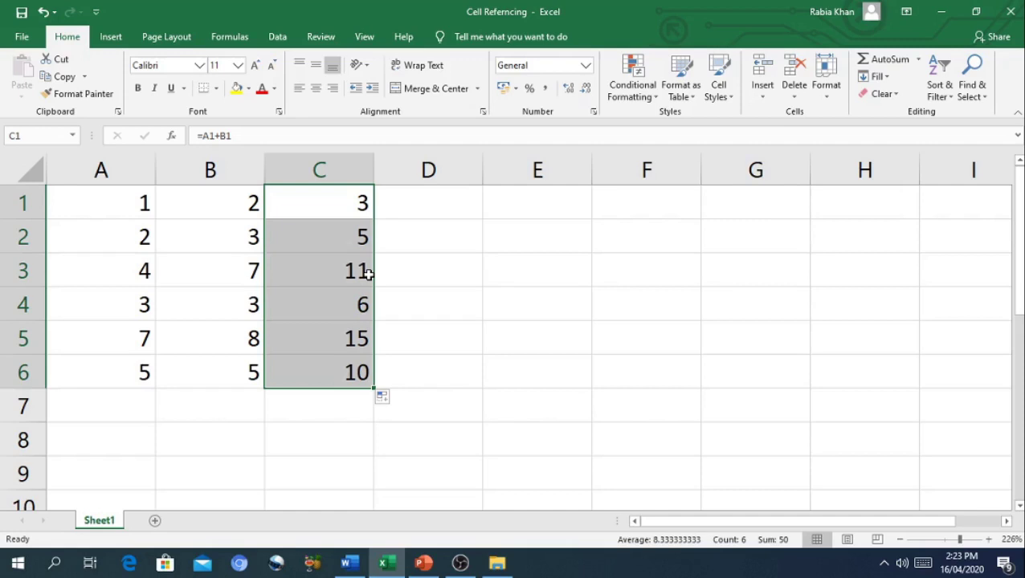
# - Inspect the formulas in cells C1, C2 and C3 to see how the relative references change from row to row
pyautogui.doubleClick(332, 203)
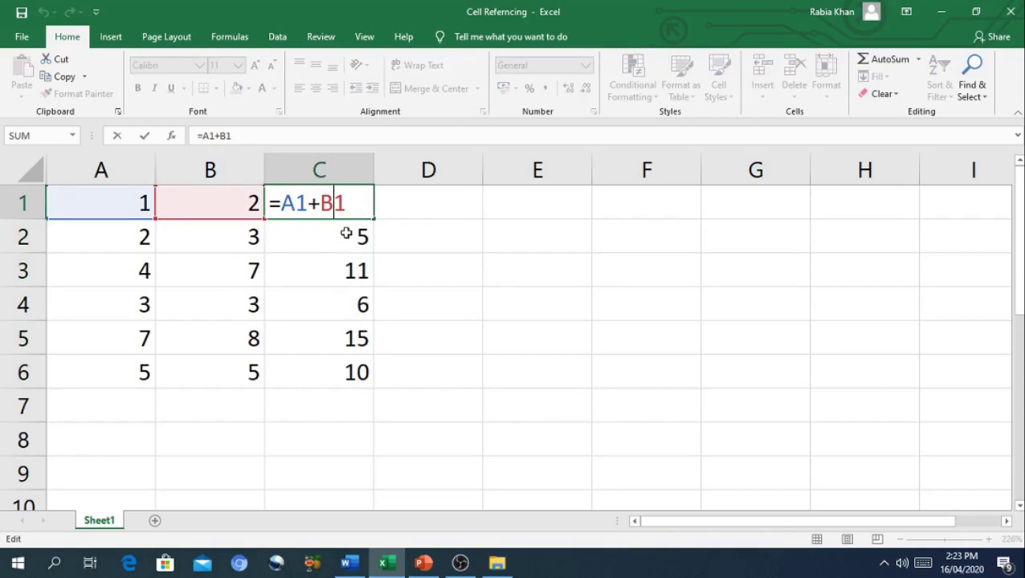
pyautogui.click(346, 233)
pyautogui.doubleClick(346, 234)
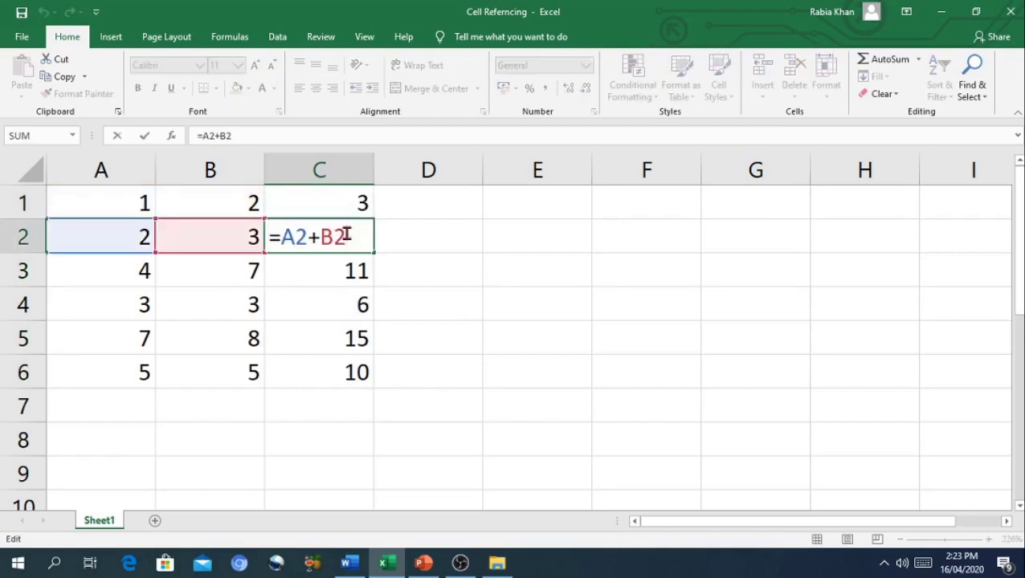
pyautogui.click(449, 232)
pyautogui.doubleClick(367, 241)
pyautogui.press('Return')
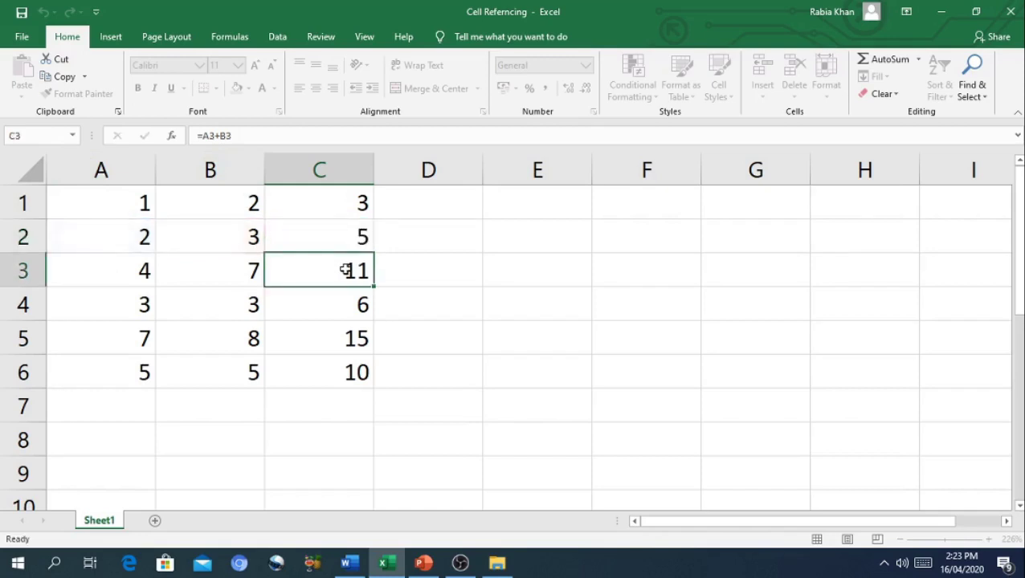
pyautogui.doubleClick(345, 270)
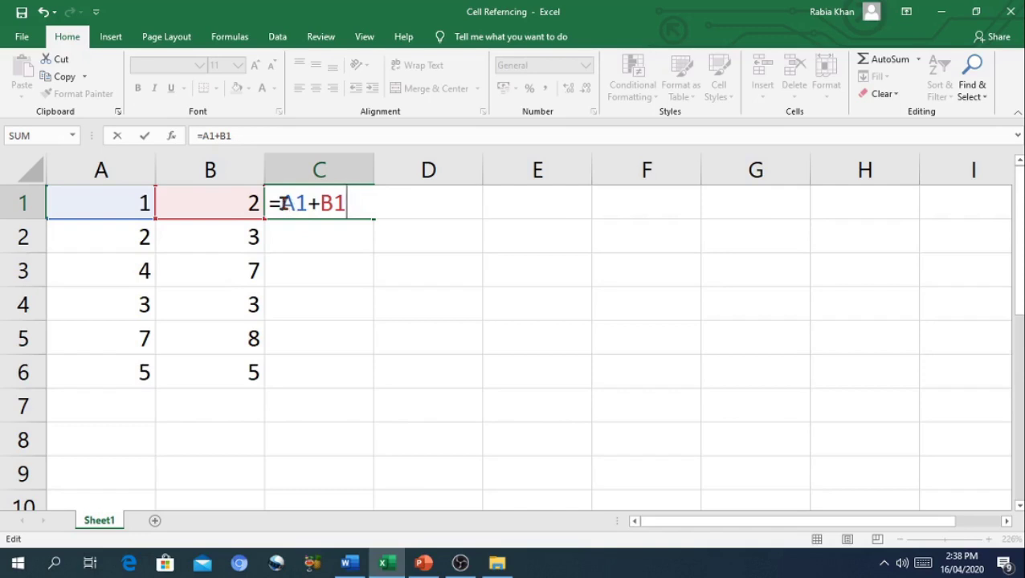
# - Change the formula in C1 to the absolute references =$A$1+$B$1 and fill it down through C6
pyautogui.moveTo(280, 203); pyautogui.dragTo(296, 203)
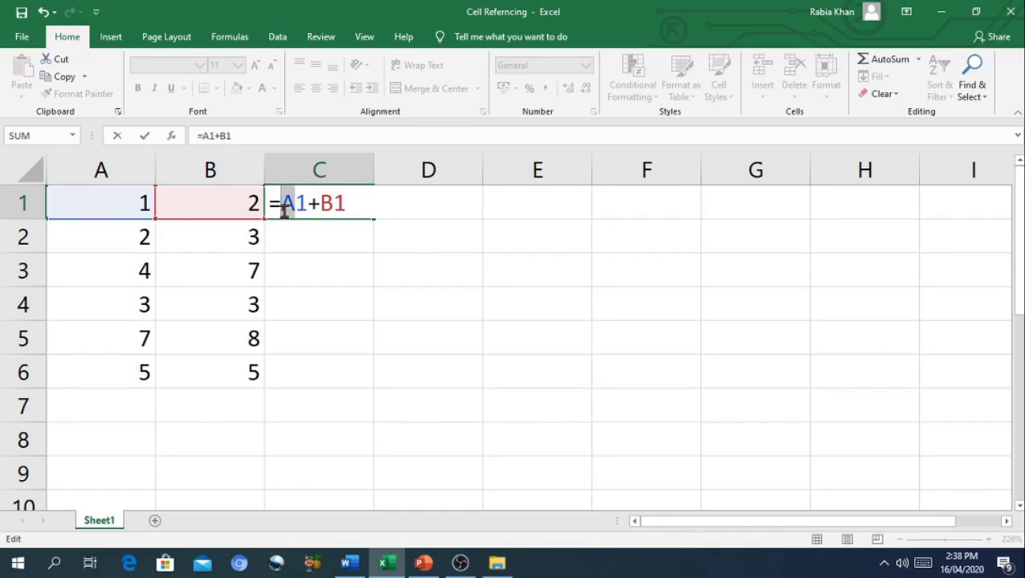
pyautogui.write('$')
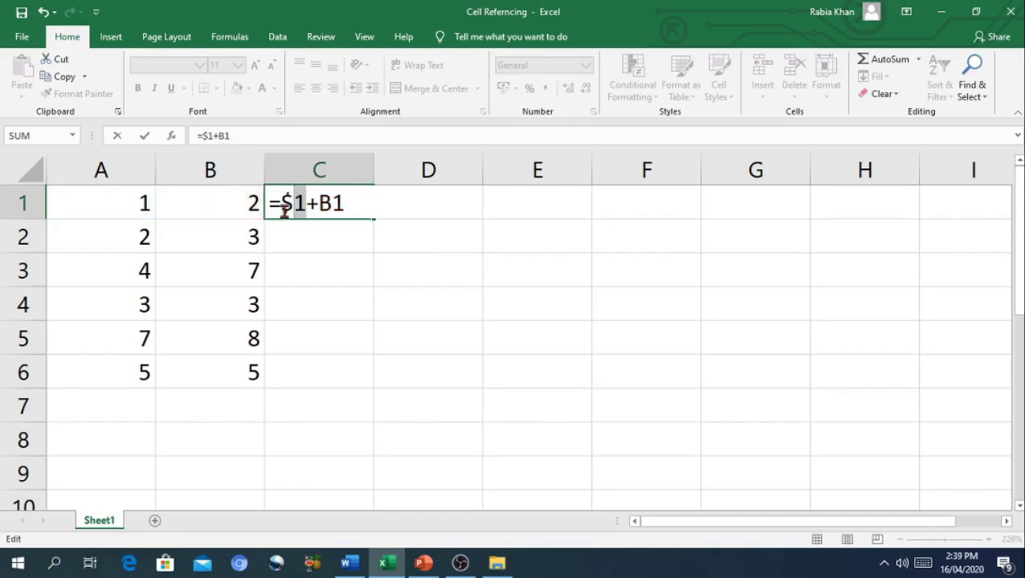
pyautogui.write('A')
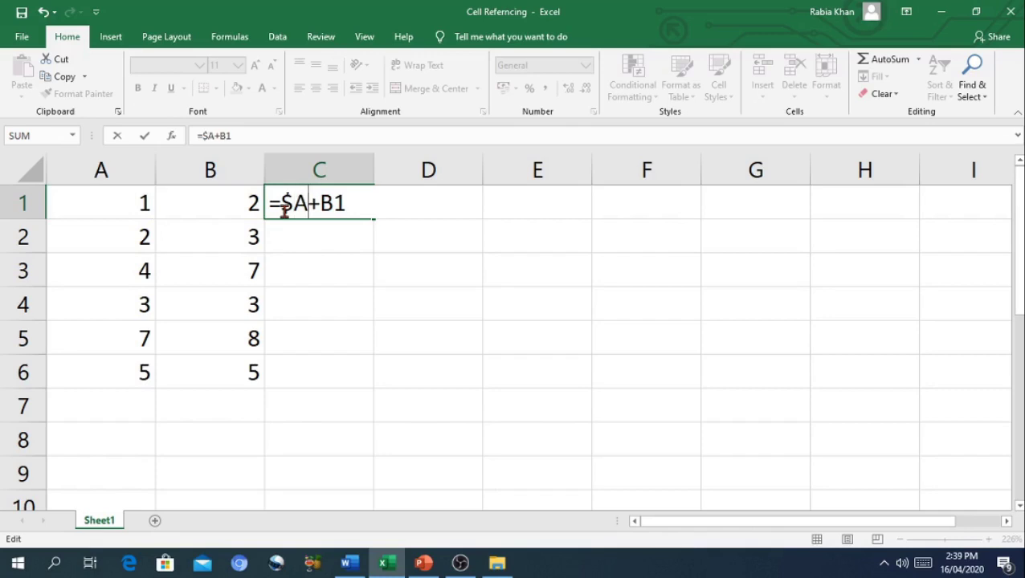
pyautogui.write('$1')
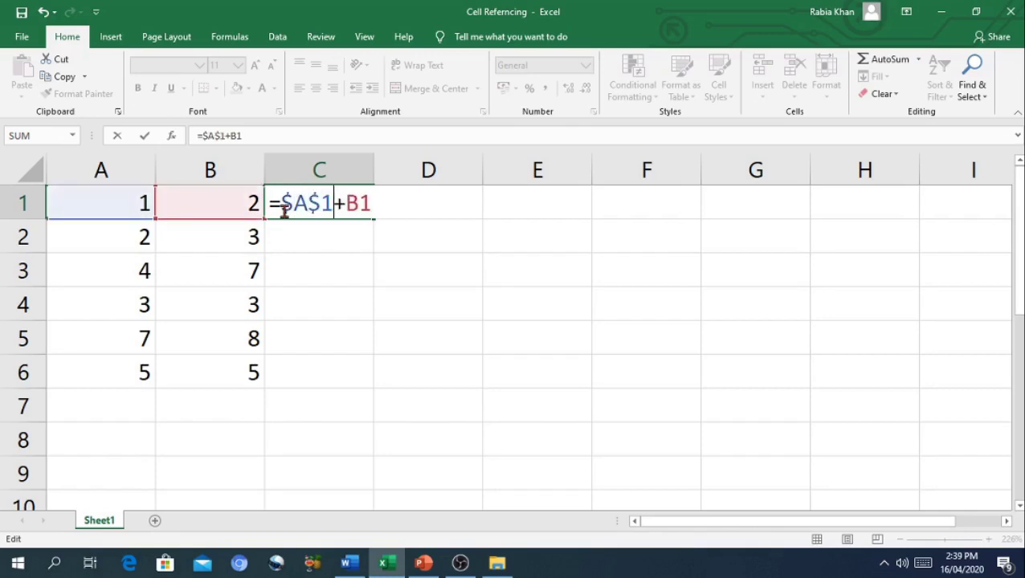
pyautogui.press('Right')
pyautogui.write('$')
pyautogui.press('Right')
pyautogui.write('$')
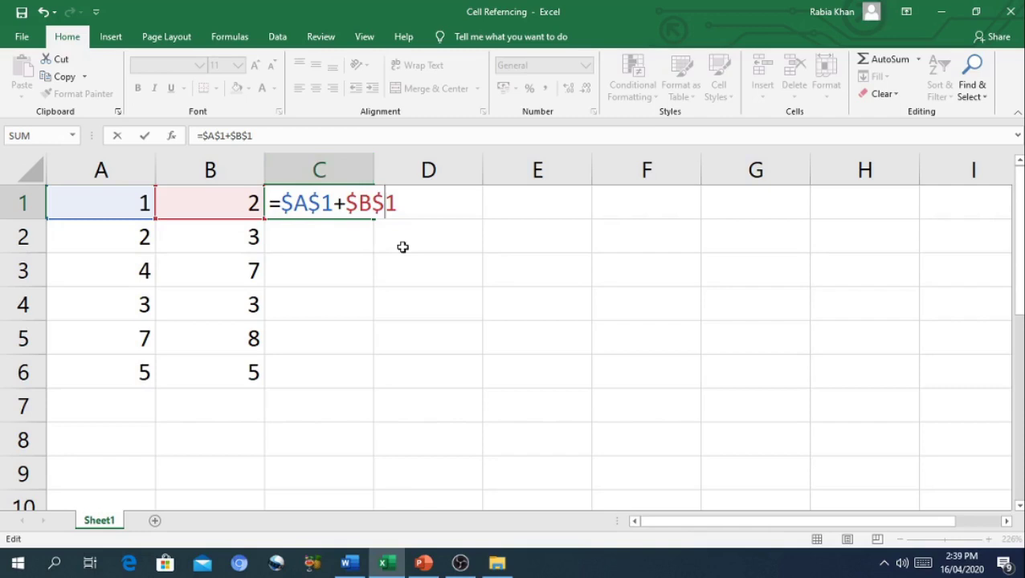
pyautogui.press('Escape')
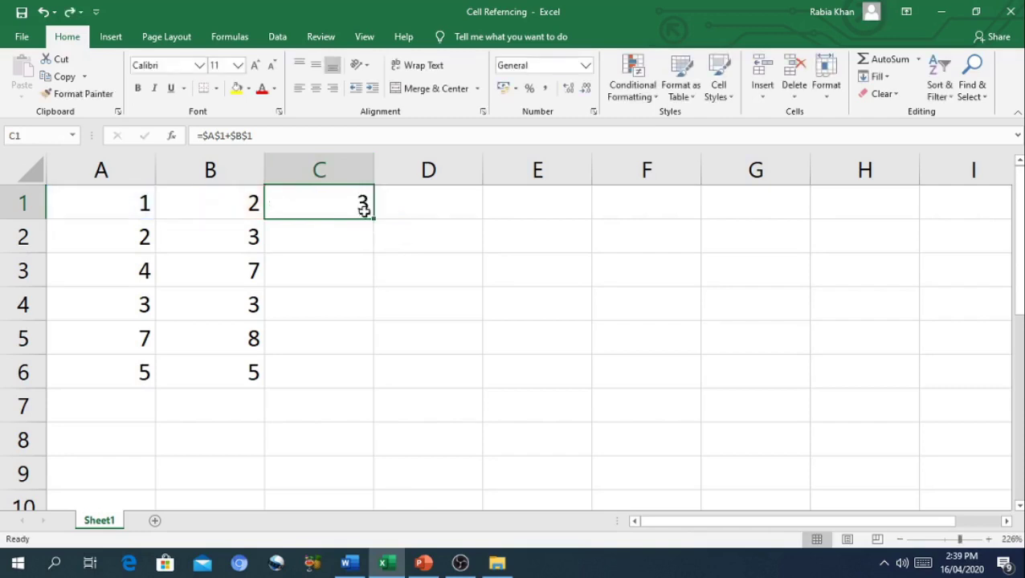
pyautogui.moveTo(374, 219); pyautogui.dragTo(365, 377)
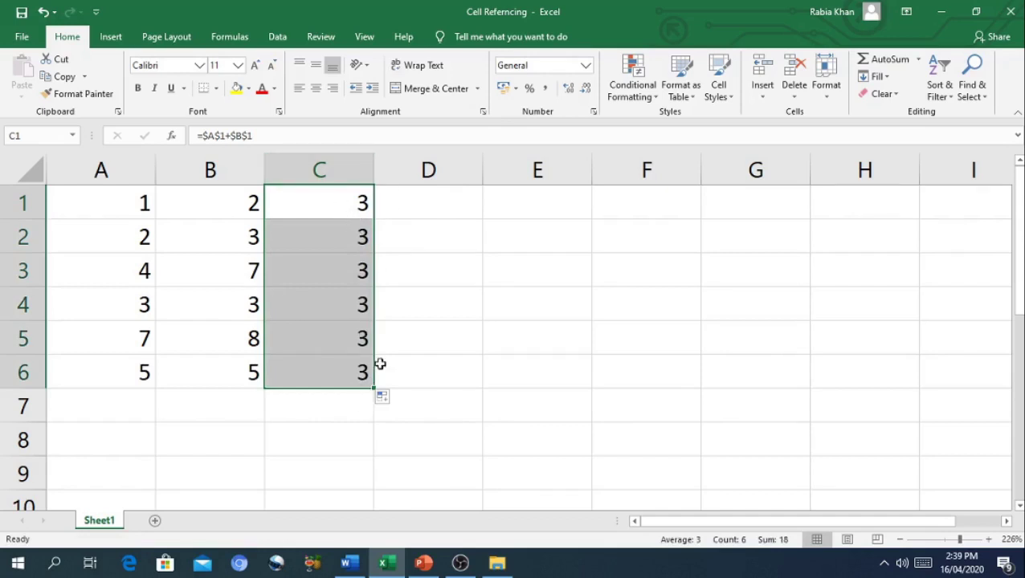
# - Inspect the formulas in cells C1 through C4 to compare their absolute references, leaving each cell unedited
pyautogui.doubleClick(338, 202)
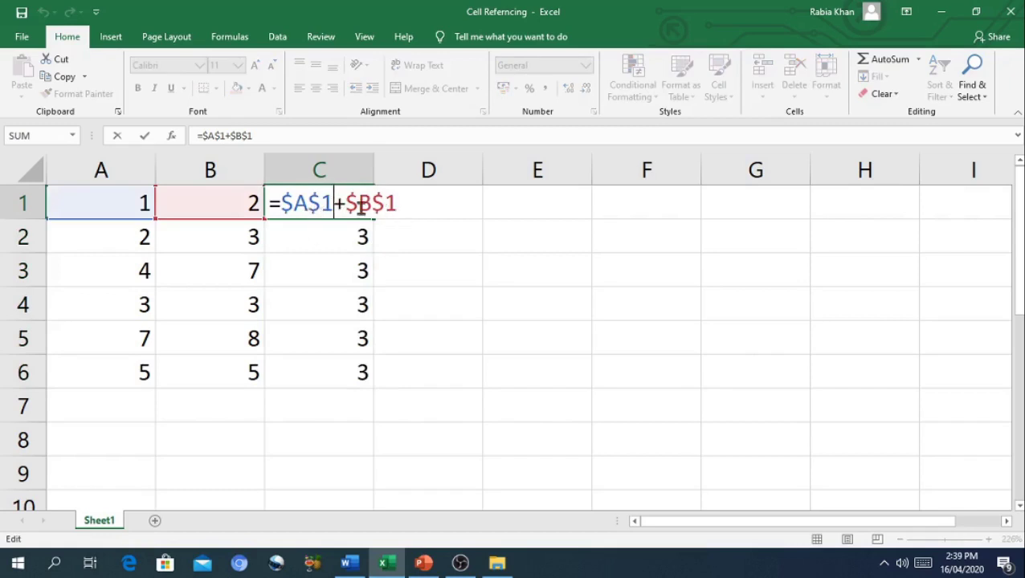
pyautogui.press('Escape')
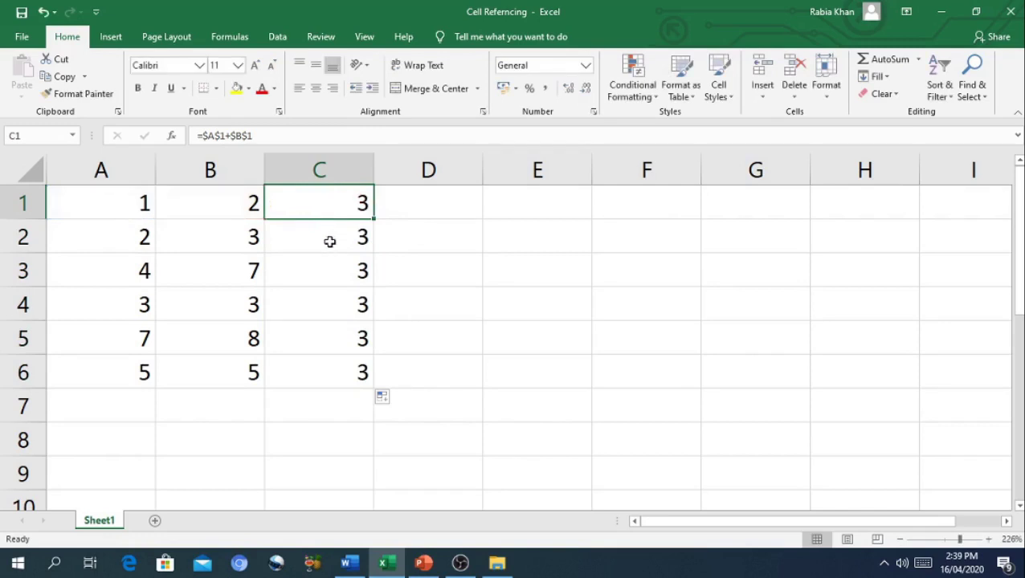
pyautogui.doubleClick(330, 241)
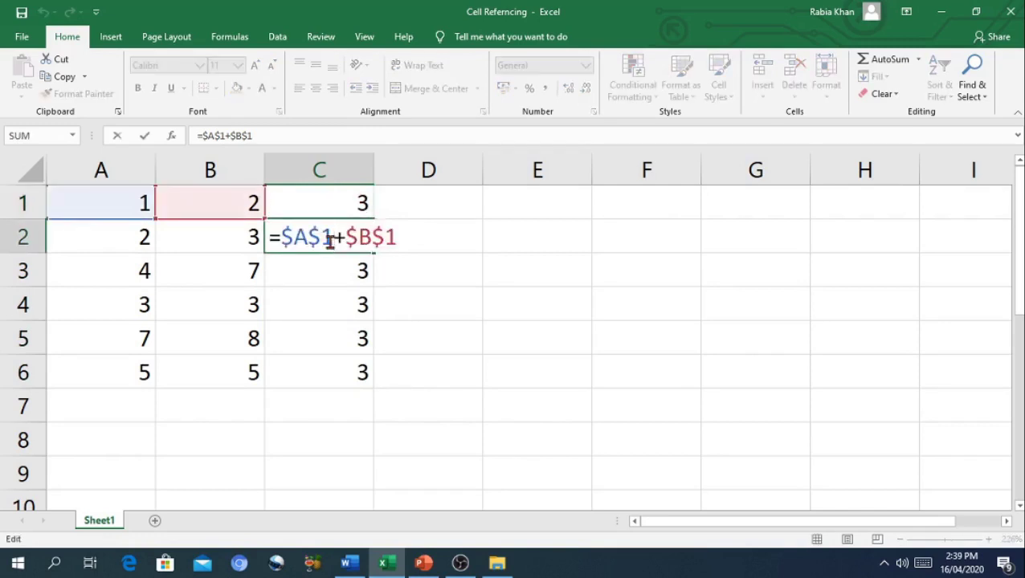
pyautogui.press('Escape')
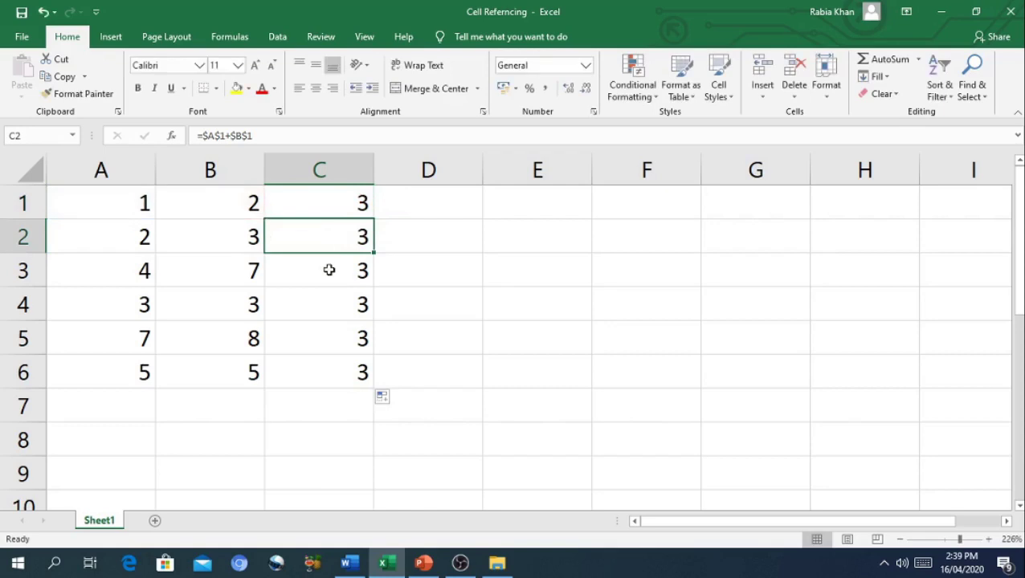
pyautogui.doubleClick(329, 270)
pyautogui.press('Escape')
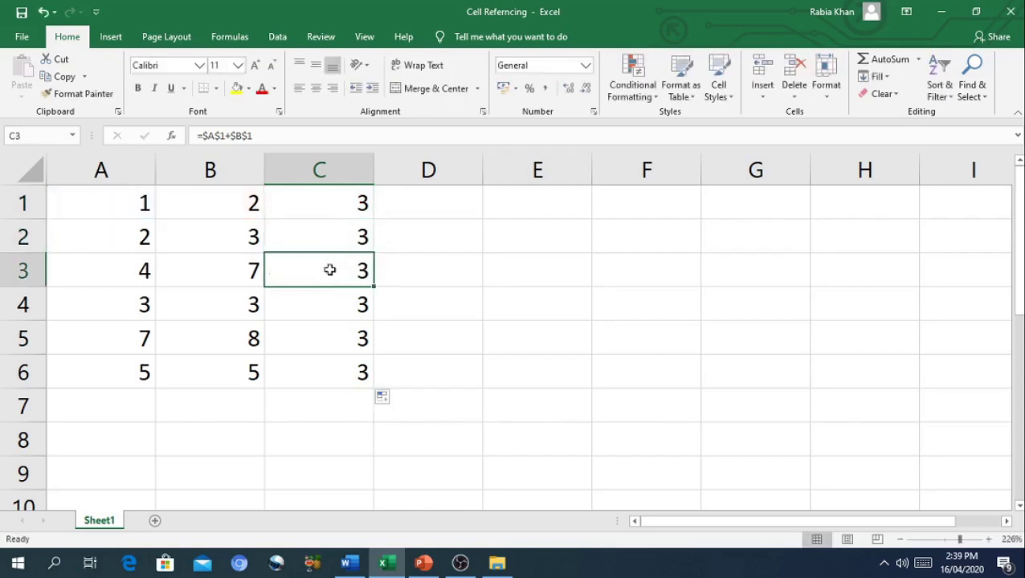
pyautogui.doubleClick(337, 309)
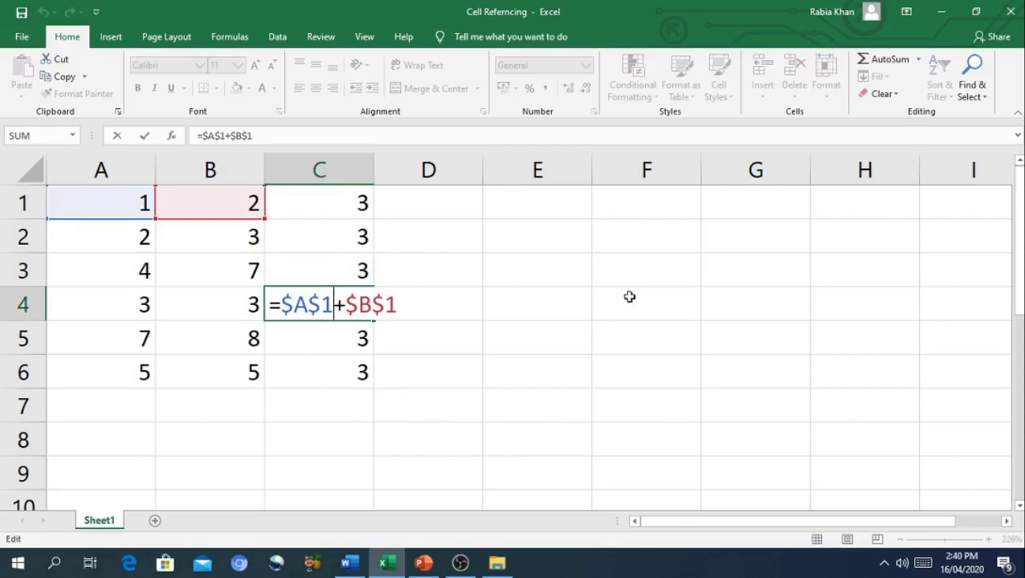
pyautogui.press('Escape')
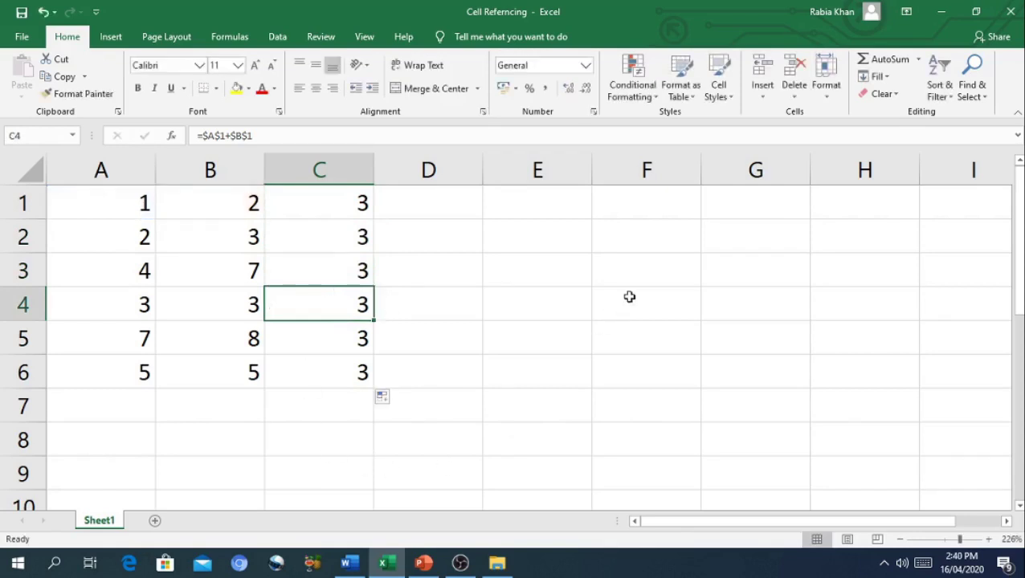